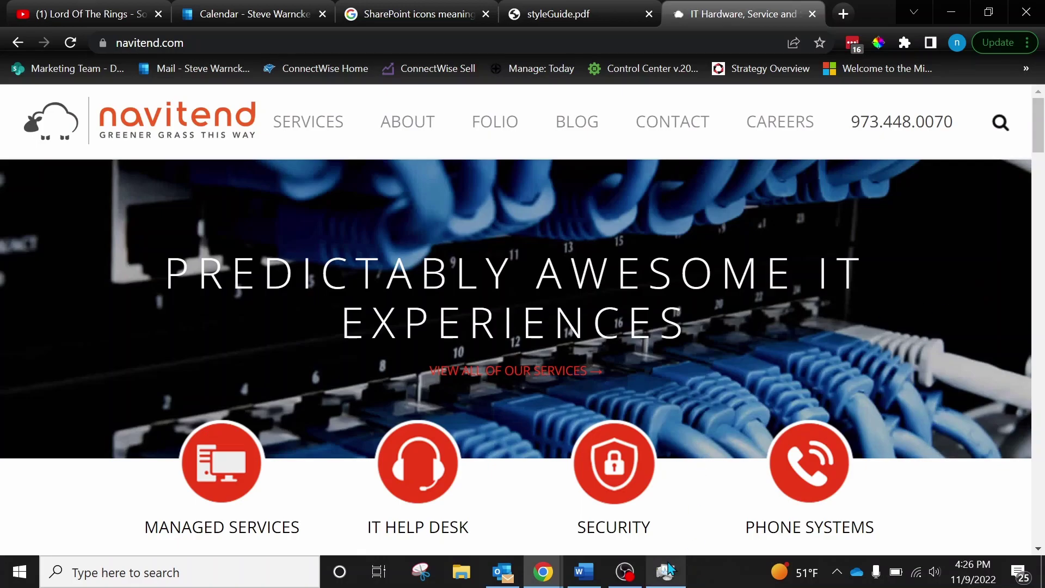
Bring Task Manager in front of the browser and nudge its window up and left
click(666, 570)
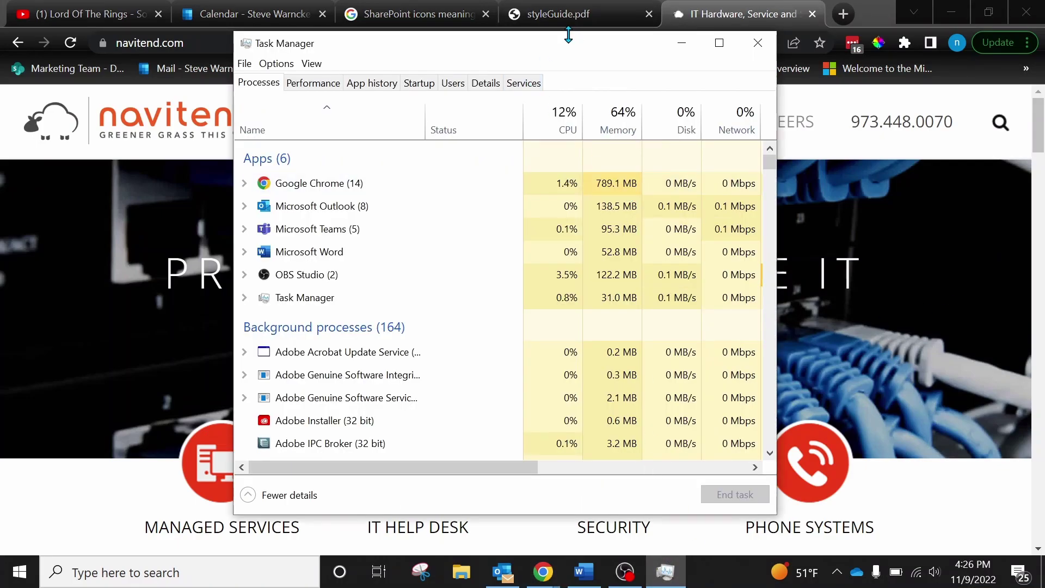
drag(566, 44, 526, 32)
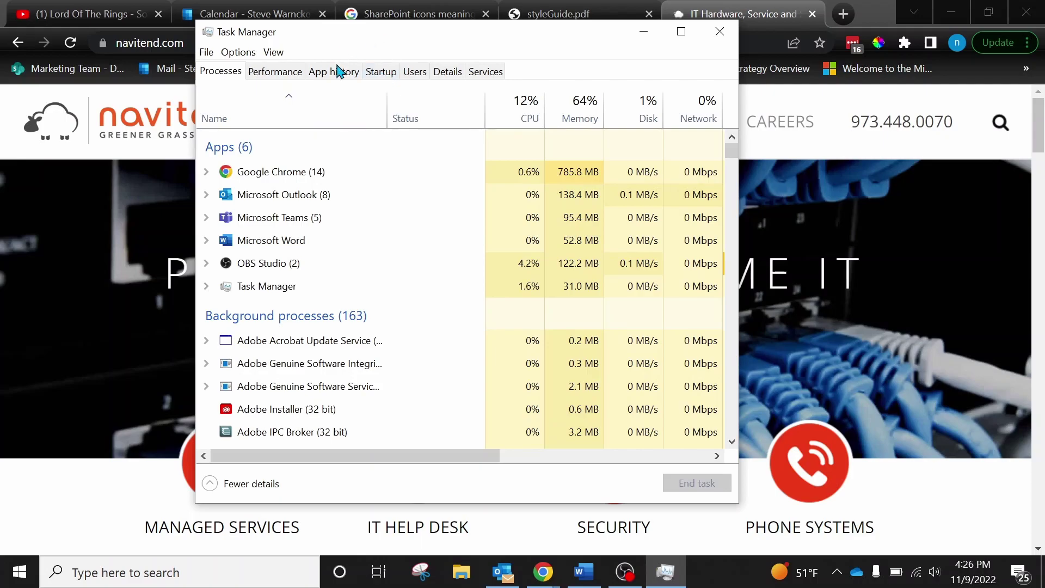
On the Startup tab, disable Microsoft OneDrive and then re-enable it so it reads Enabled
click(384, 74)
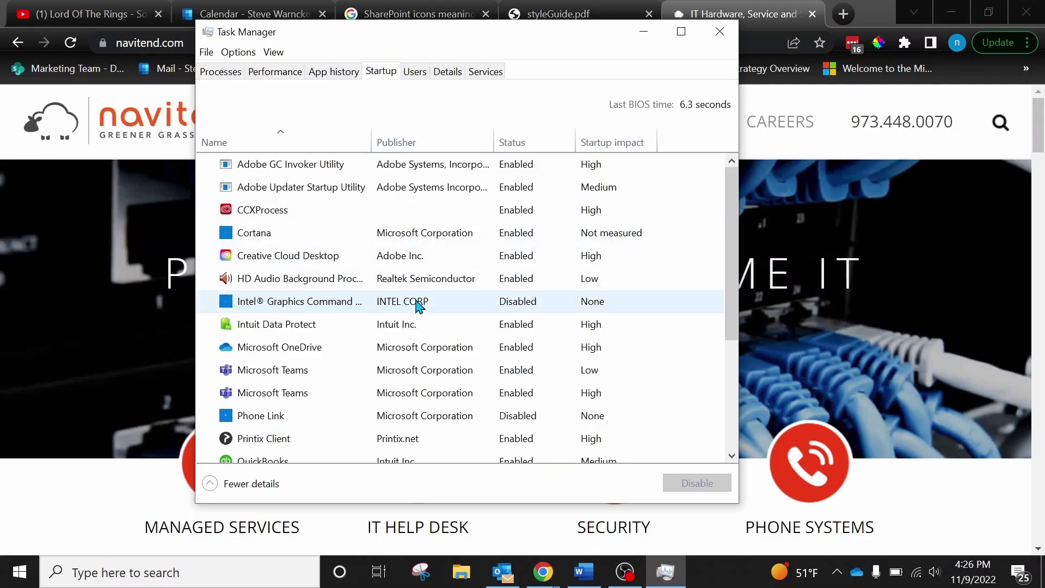
scroll(417, 304, down, 1)
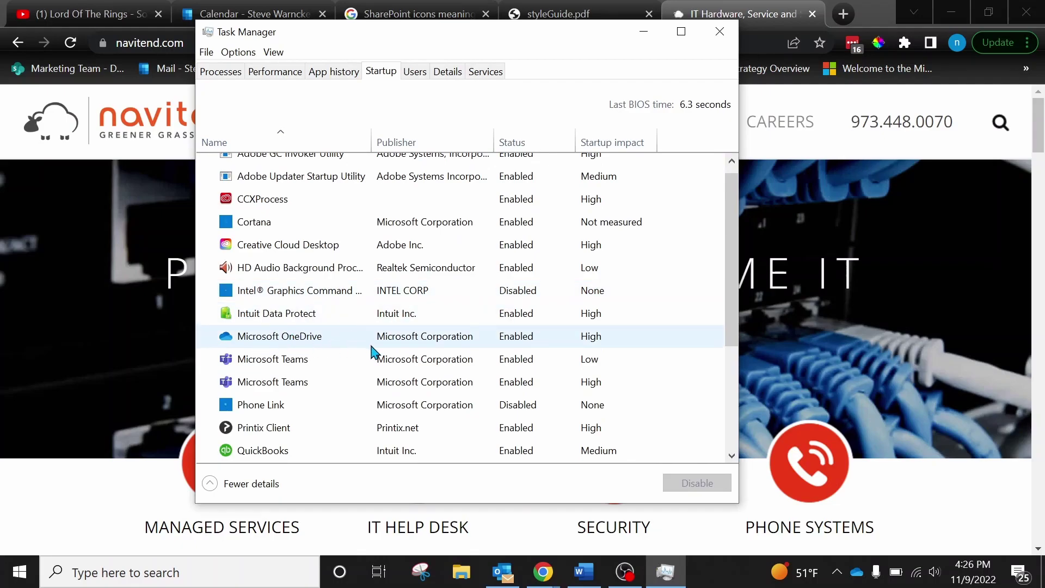
click(520, 344)
click(696, 482)
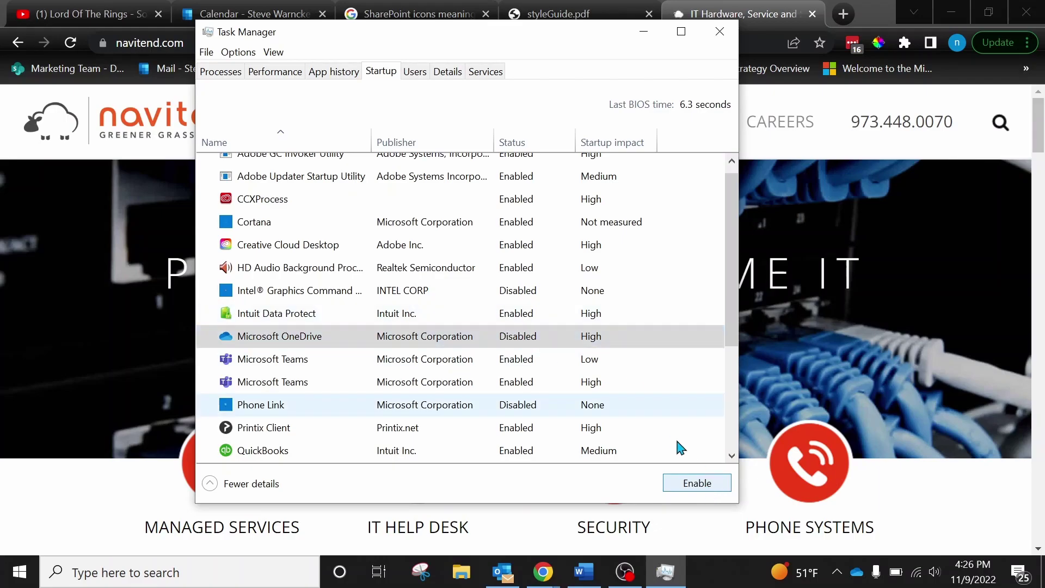
click(683, 487)
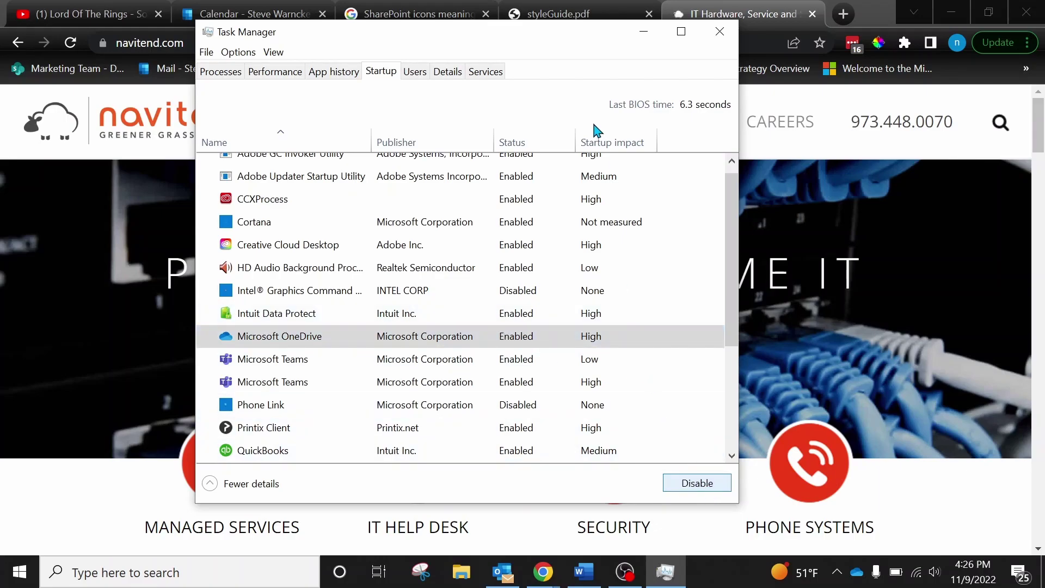
Close Task Manager and open the taskbar search box to find 'Startup Apps'
click(721, 36)
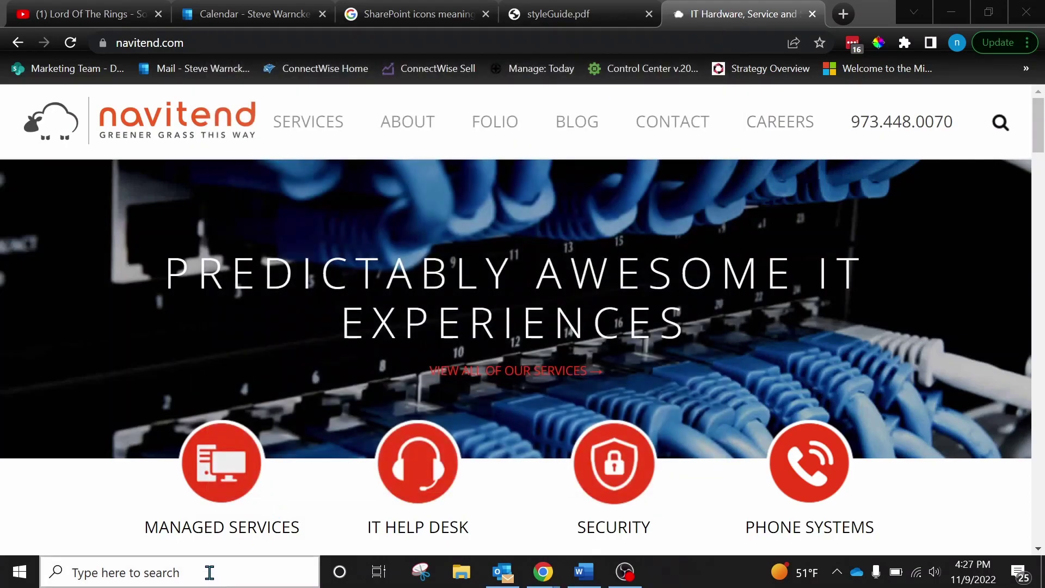
click(209, 573)
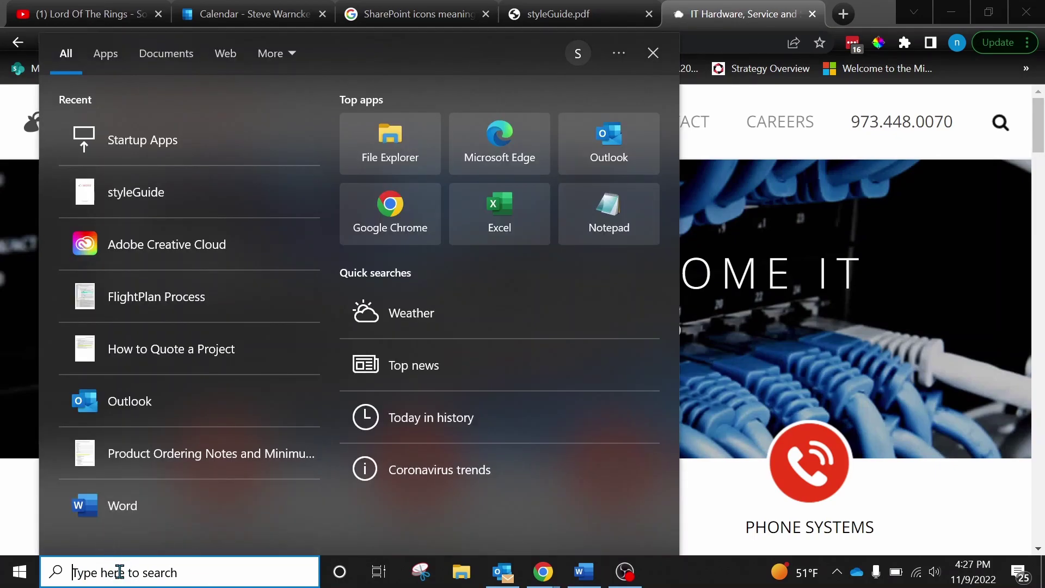
text(Startup A)
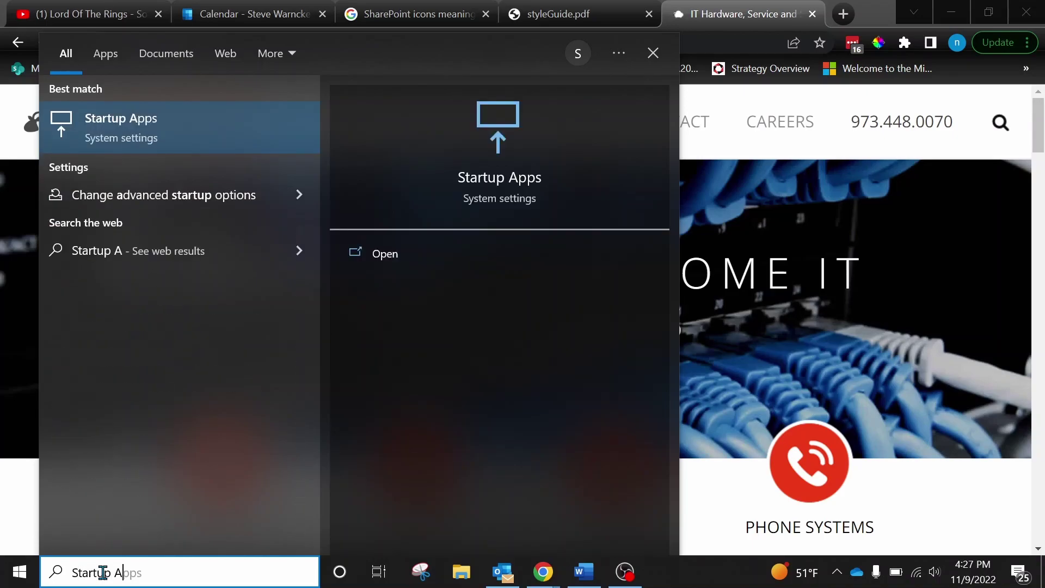
text(pps)
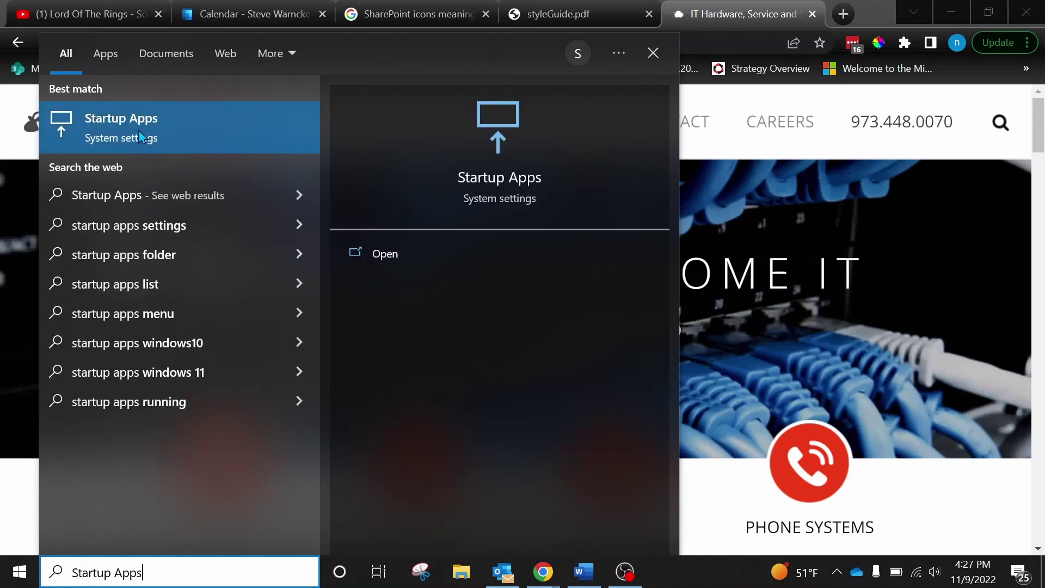
Open the Startup Apps settings page and toggle Microsoft OneDrive off, then back On
click(131, 138)
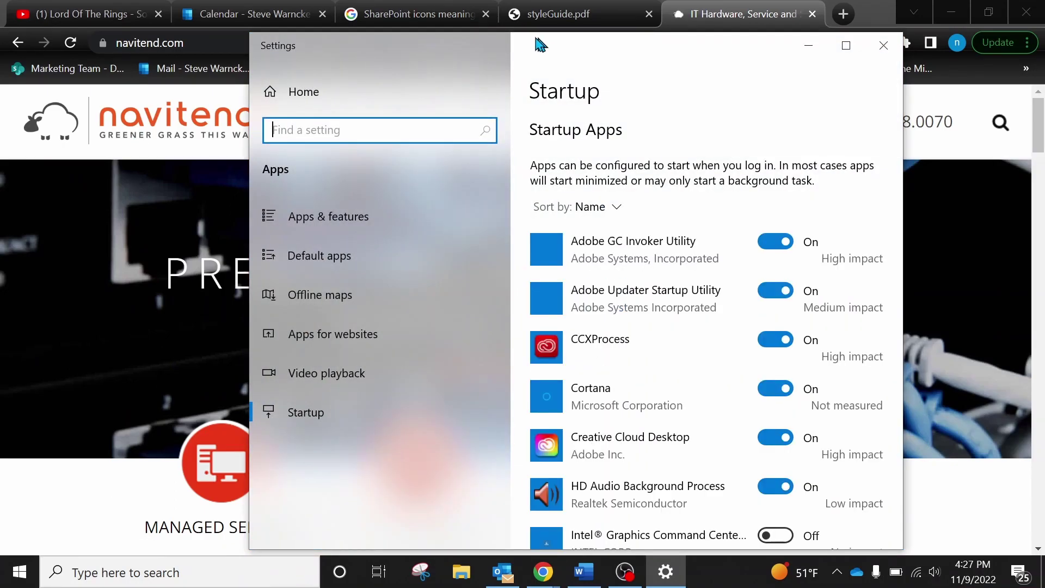
drag(544, 46, 466, 28)
scroll(513, 315, down, 2)
scroll(515, 316, down, 3)
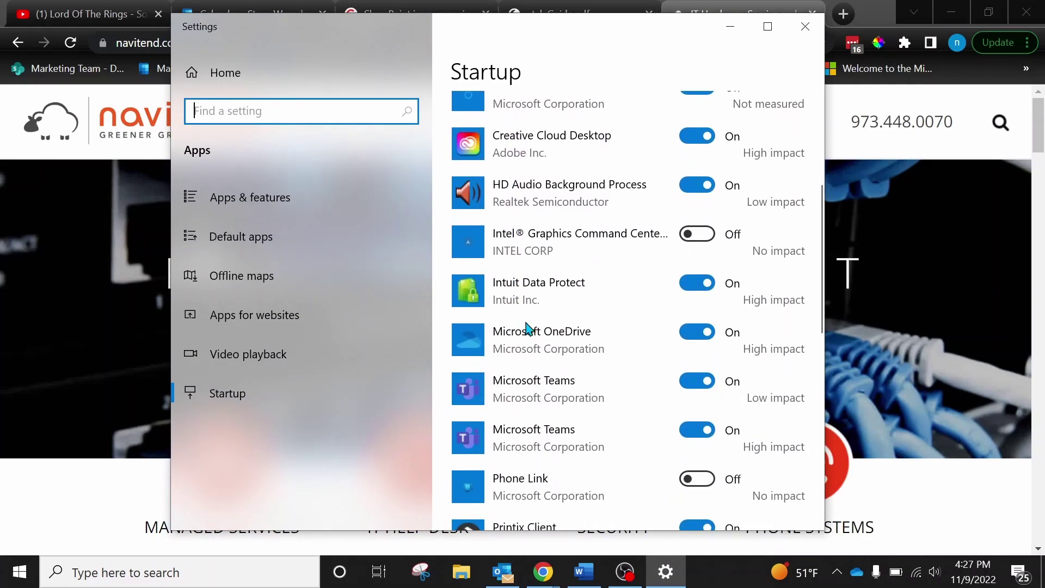
click(706, 335)
click(707, 338)
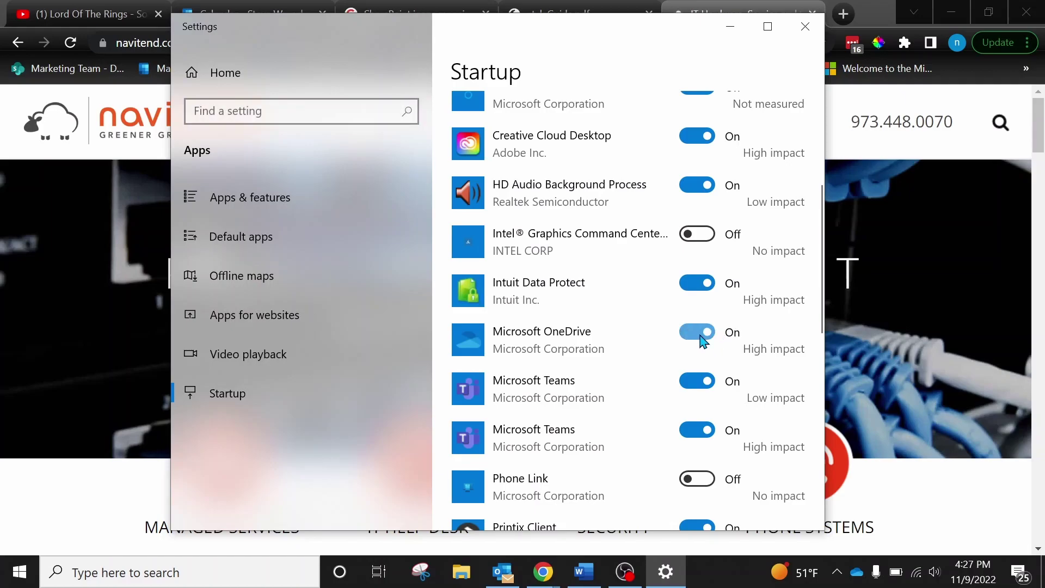